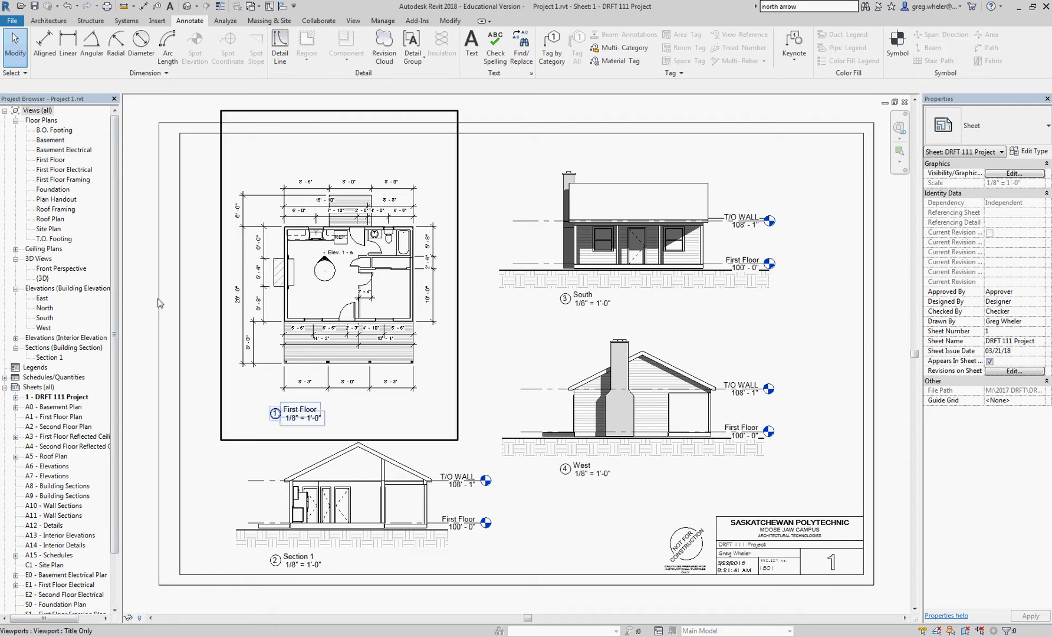
# - Place the interior elevation view Elev. 1 - a on the sheet below the West elevation
pyautogui.click(16, 338)
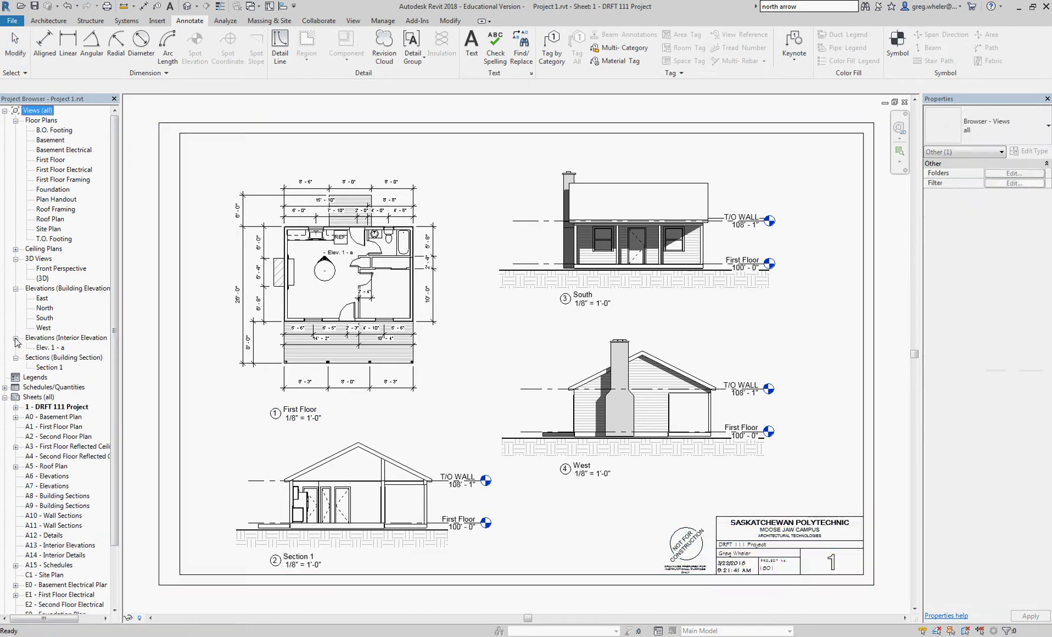
pyautogui.click(51, 348)
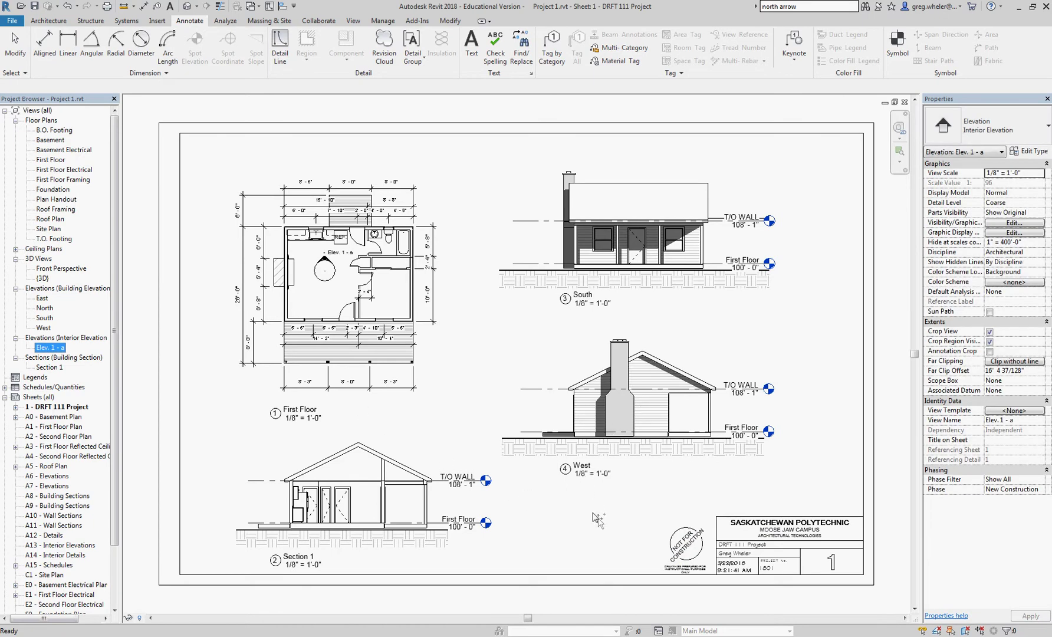
pyautogui.moveTo(561, 517); pyautogui.dragTo(563, 519)
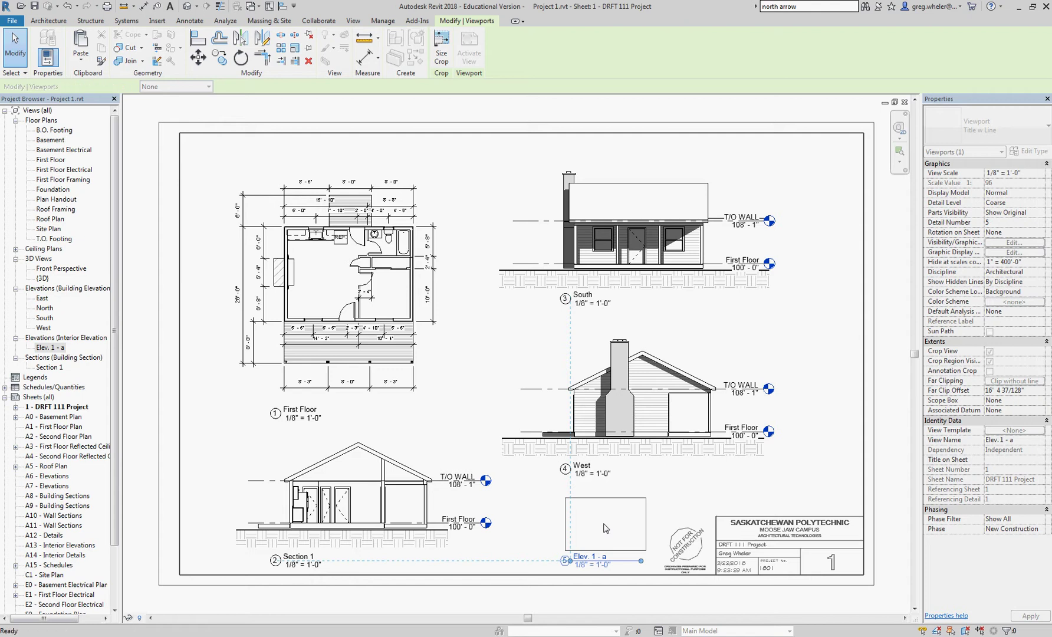
pyautogui.click(606, 527)
pyautogui.press('Escape')
# - Move the Elev. 1 - a view title slightly left so its text lines up with the viewport's left edge
pyautogui.scroll(4, 648, 514)
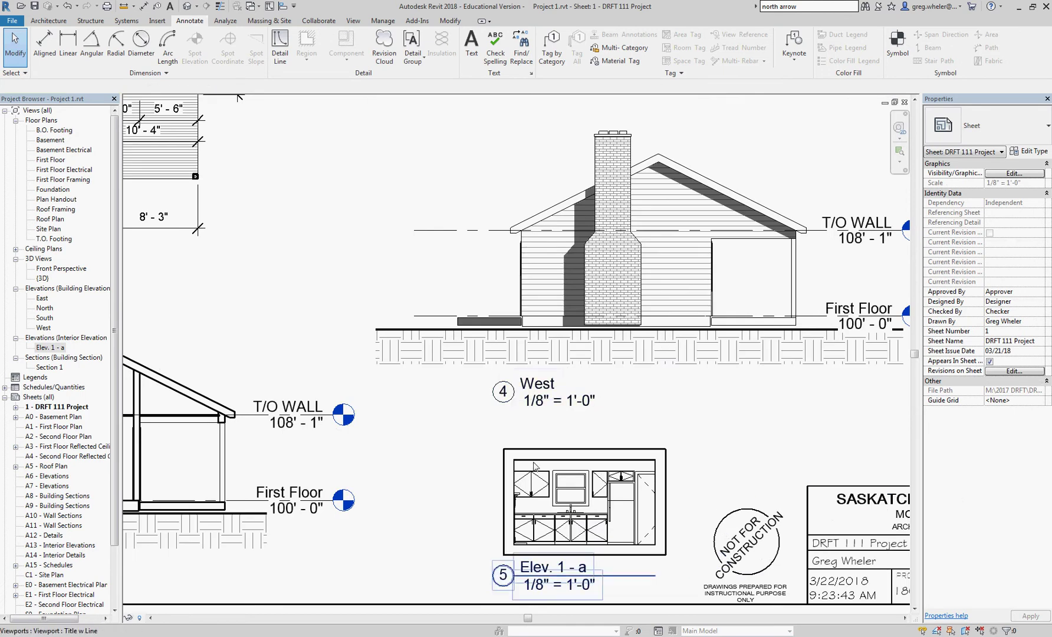
pyautogui.moveTo(537, 545); pyautogui.dragTo(521, 313, button='middle')
pyautogui.scroll(4, 541, 434)
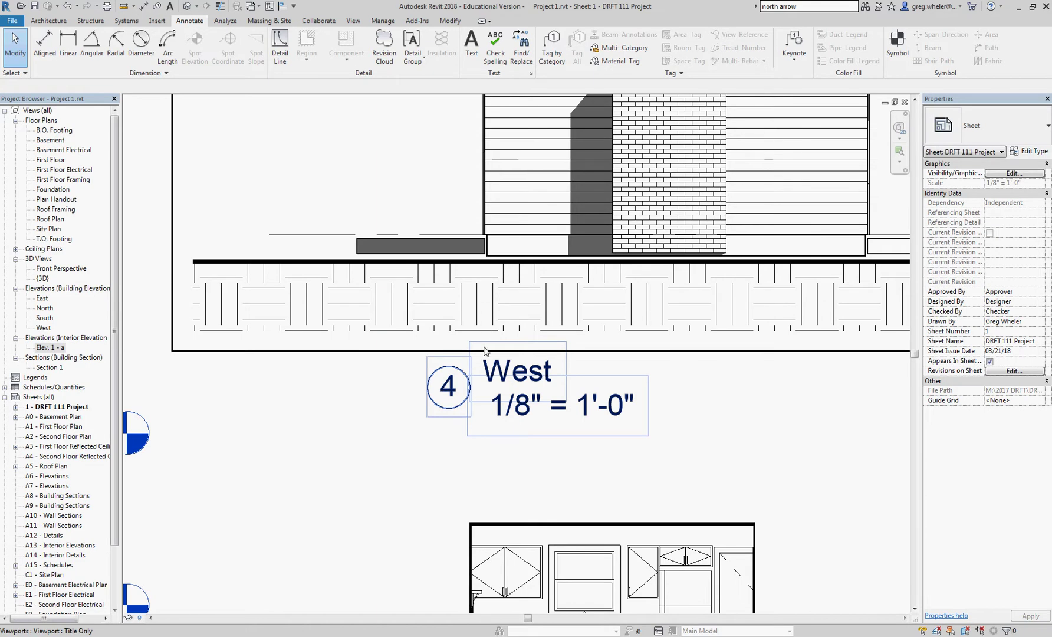
pyautogui.moveTo(534, 387); pyautogui.dragTo(527, 145, button='middle')
pyautogui.moveTo(516, 296); pyautogui.dragTo(519, 201, button='middle')
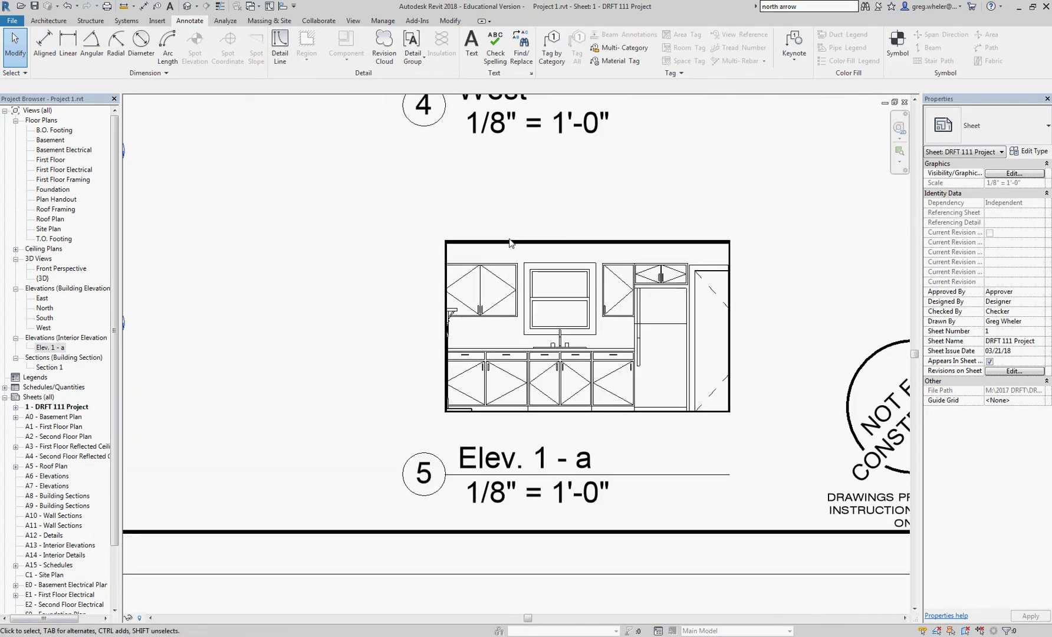
pyautogui.click(551, 482)
pyautogui.moveTo(511, 473); pyautogui.dragTo(487, 474)
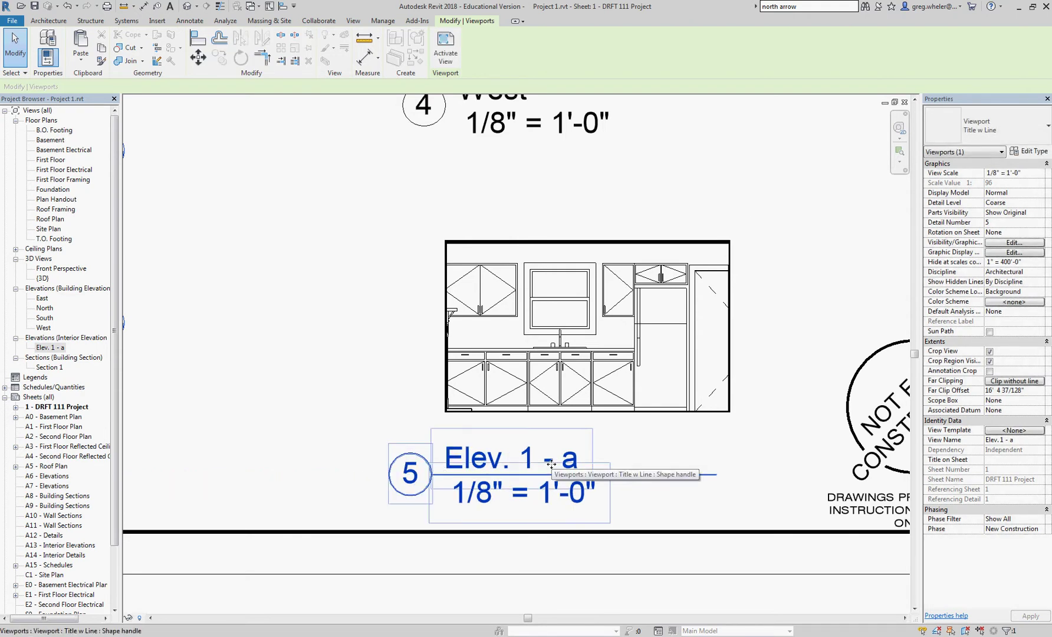
# - Change the Elev. 1 - a viewport type to Title Only
pyautogui.scroll(2, 637, 198)
pyautogui.scroll(-2, 407, 266)
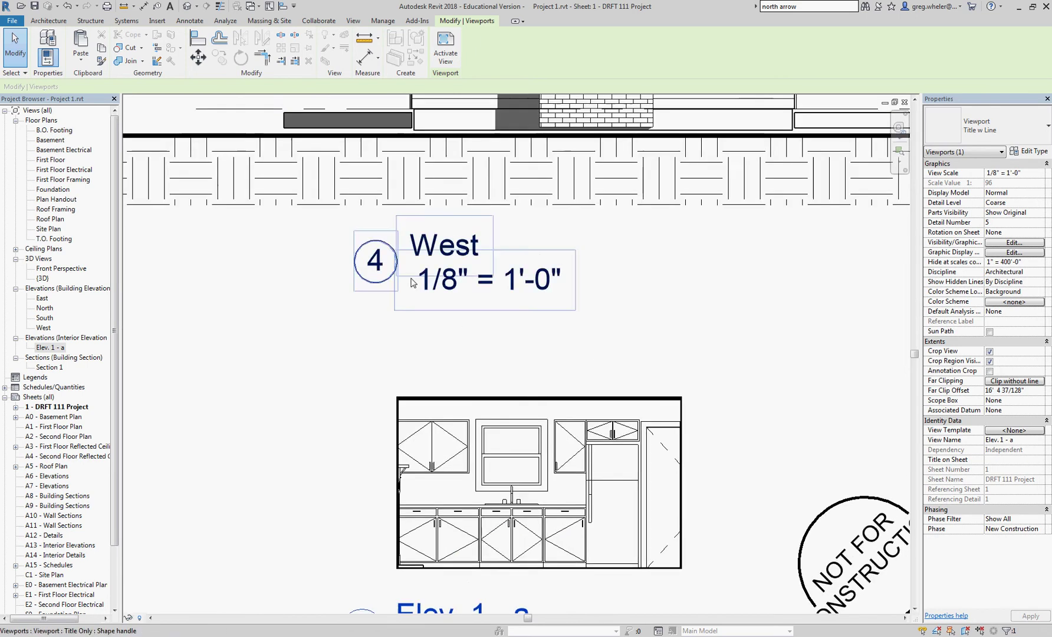
pyautogui.scroll(-3, 716, 482)
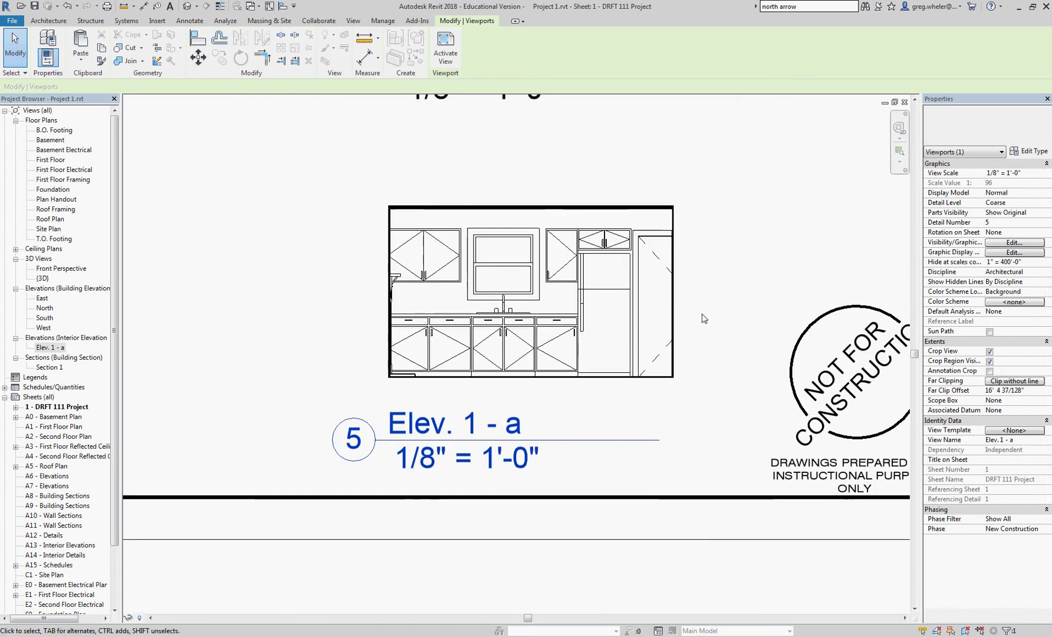
pyautogui.click(979, 131)
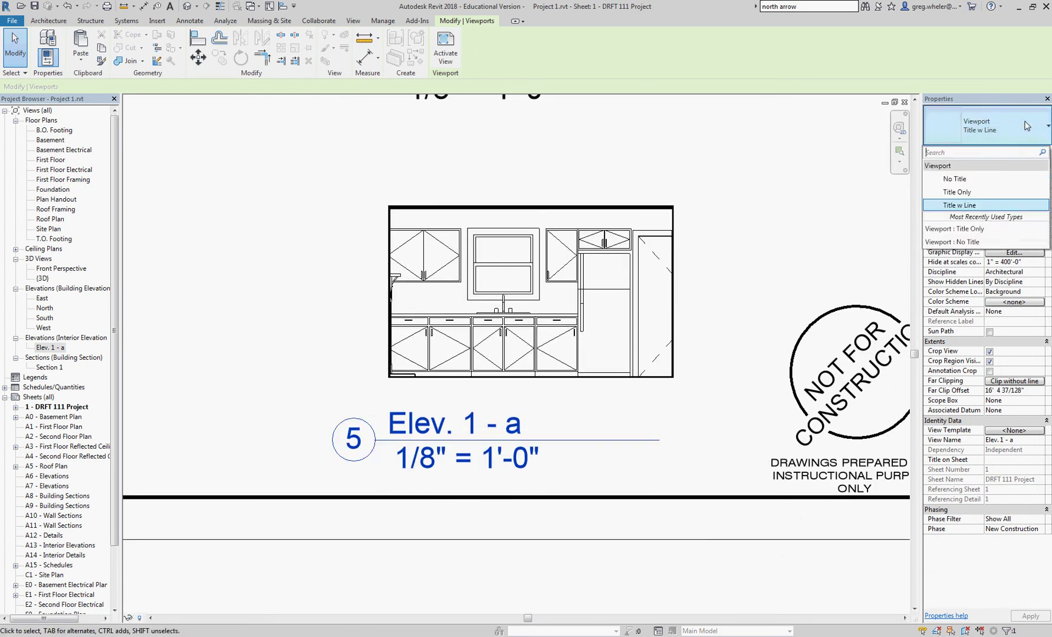
pyautogui.click(962, 193)
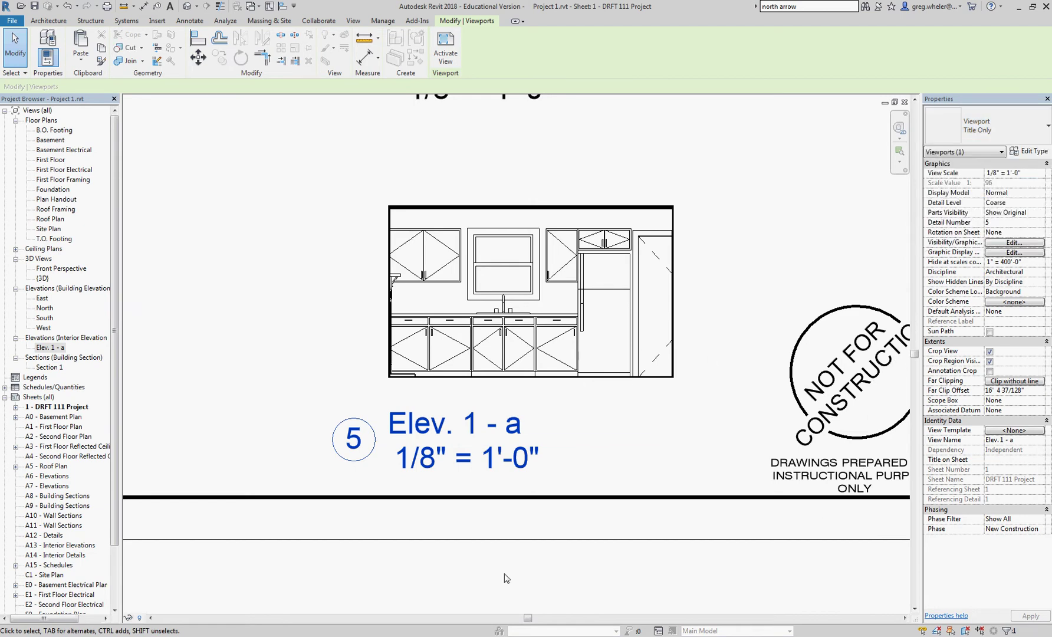
pyautogui.scroll(-4, 512, 497)
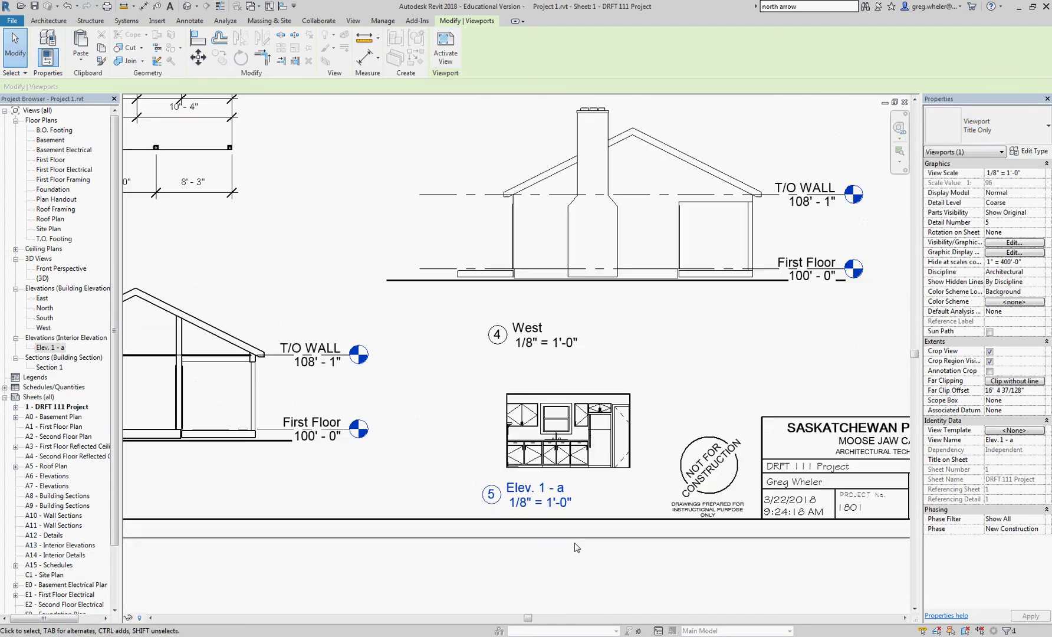
pyautogui.scroll(-2, 576, 547)
pyautogui.press('Escape')
# - Move the Elev. 1 - a viewport slightly so its title aligns with the West title above and the Section 1 title
pyautogui.scroll(-3, 689, 423)
pyautogui.click(615, 456)
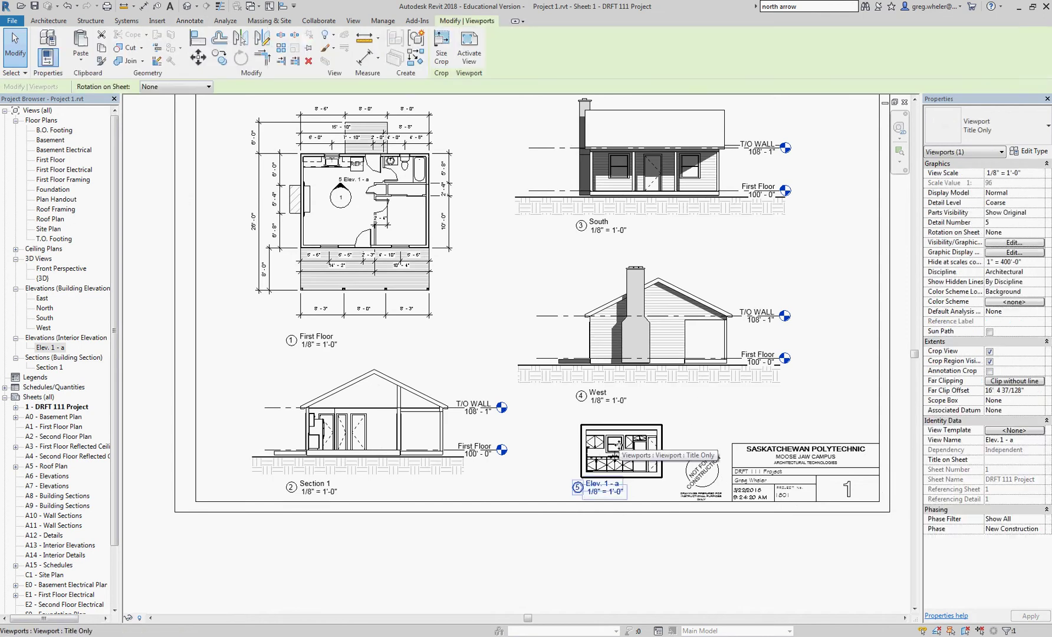
pyautogui.moveTo(615, 456)
pyautogui.mouseDown()
pyautogui.moveTo(538, 534)
pyautogui.moveTo(572, 451)
pyautogui.moveTo(624, 452)
pyautogui.mouseUp()
pyautogui.click(858, 310)
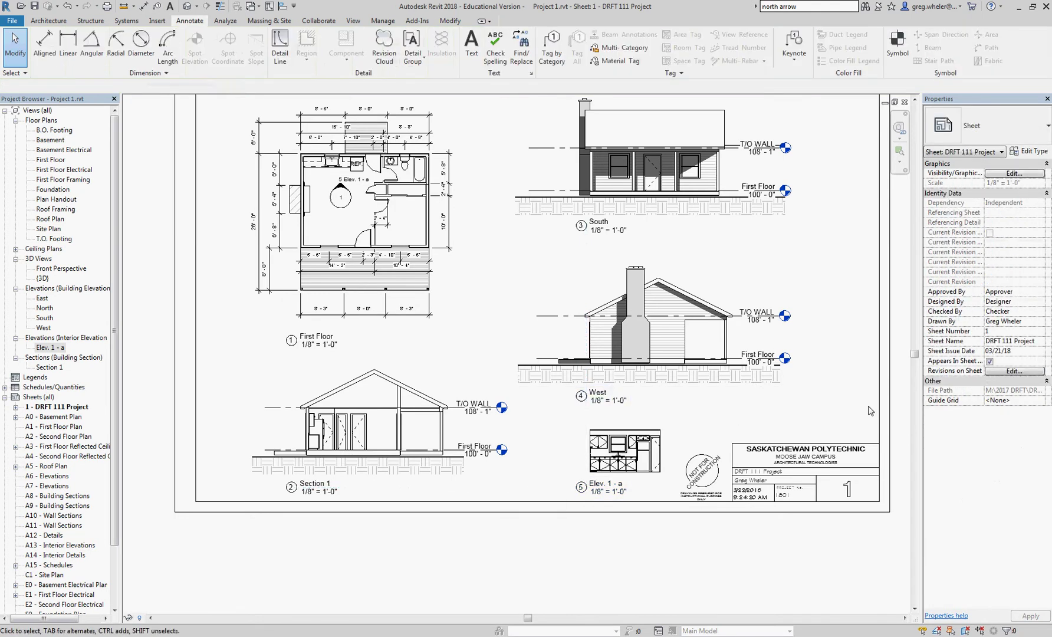
# - Start printing the sheet and choose Adobe PDF as the printer
pyautogui.moveTo(767, 353); pyautogui.dragTo(746, 412, button='middle')
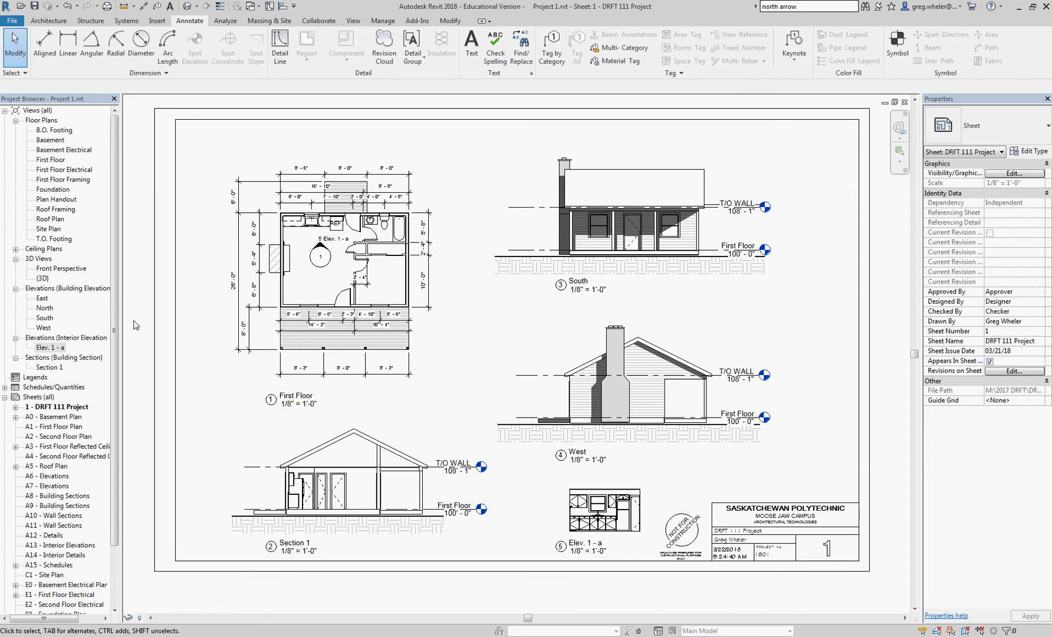
pyautogui.click(11, 21)
pyautogui.click(50, 272)
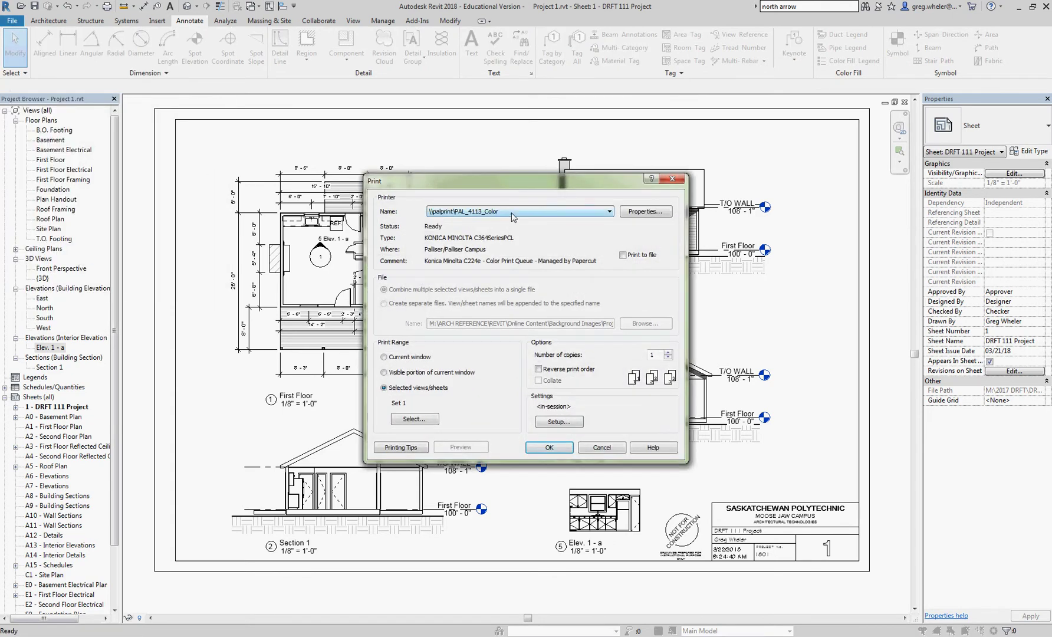
pyautogui.click(512, 214)
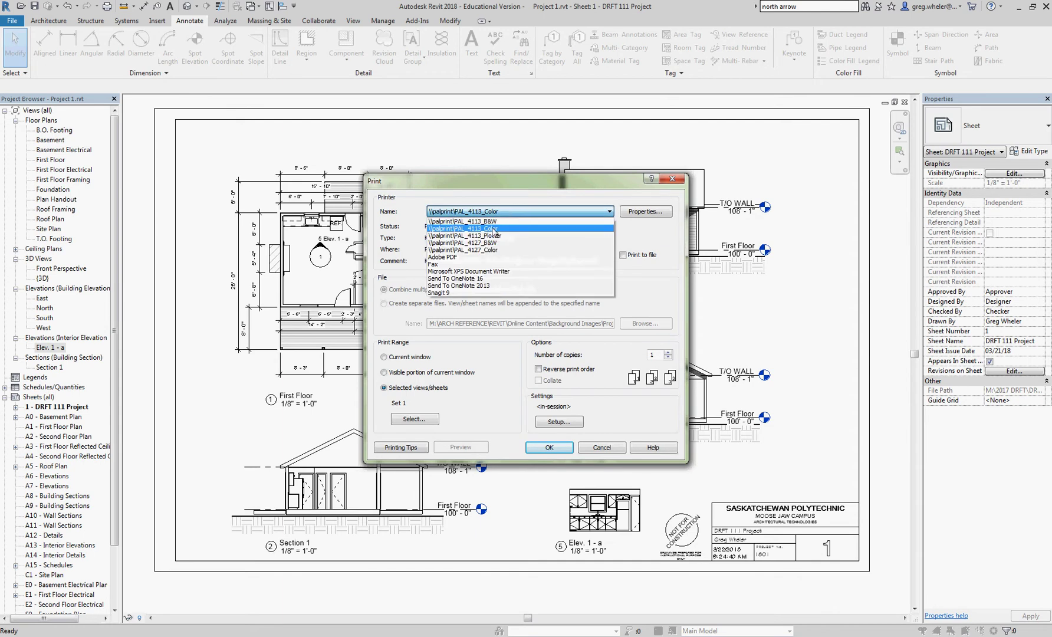
pyautogui.click(466, 260)
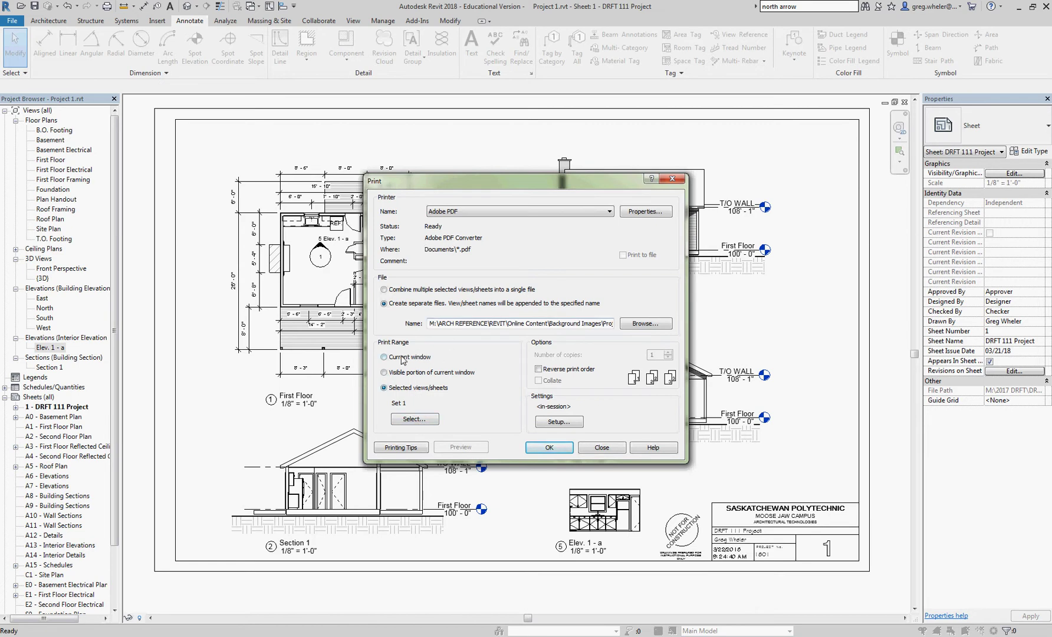
# - Review the selected views and sheets in Set 1 and accept sheet 1 - DRFT 111 Project for printing
pyautogui.click(415, 419)
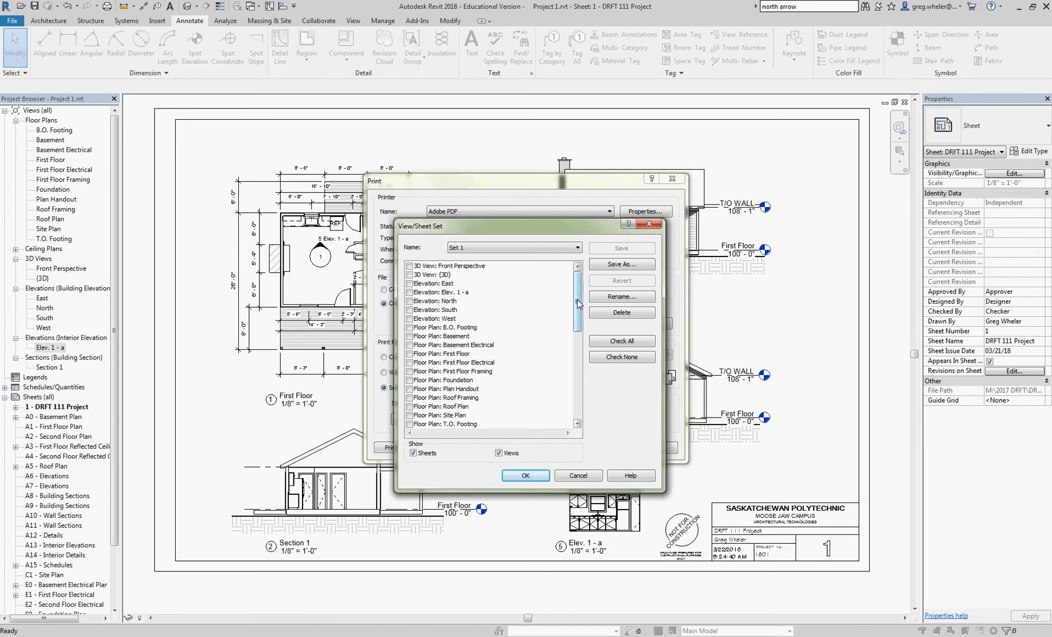
pyautogui.moveTo(578, 304); pyautogui.dragTo(577, 303)
pyautogui.moveTo(575, 230); pyautogui.dragTo(678, 229)
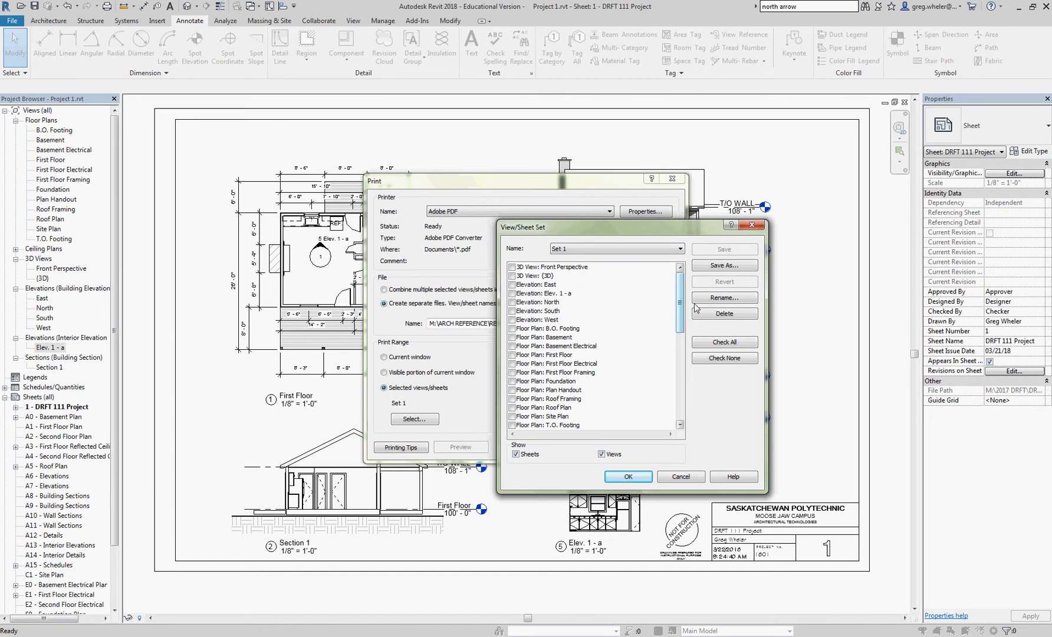
pyautogui.moveTo(681, 319); pyautogui.dragTo(683, 427)
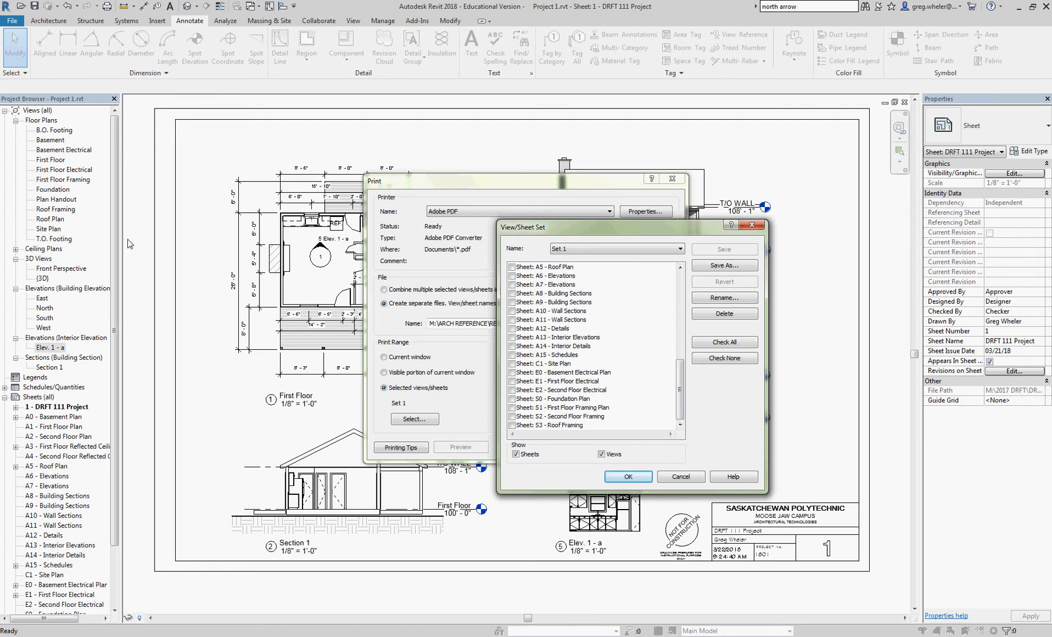
pyautogui.moveTo(680, 383); pyautogui.dragTo(688, 335)
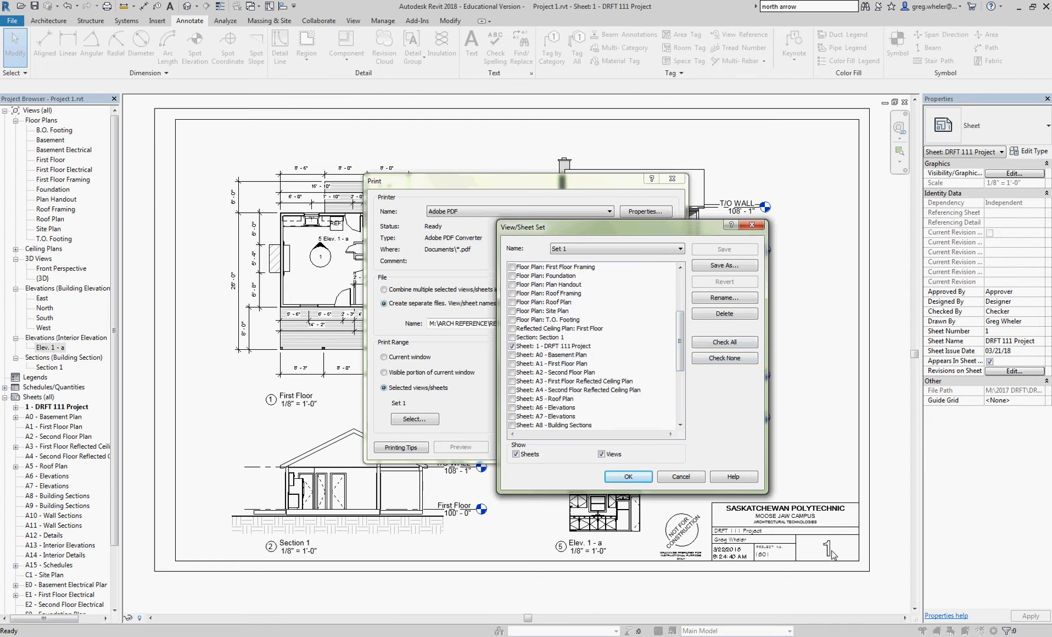
pyautogui.click(627, 477)
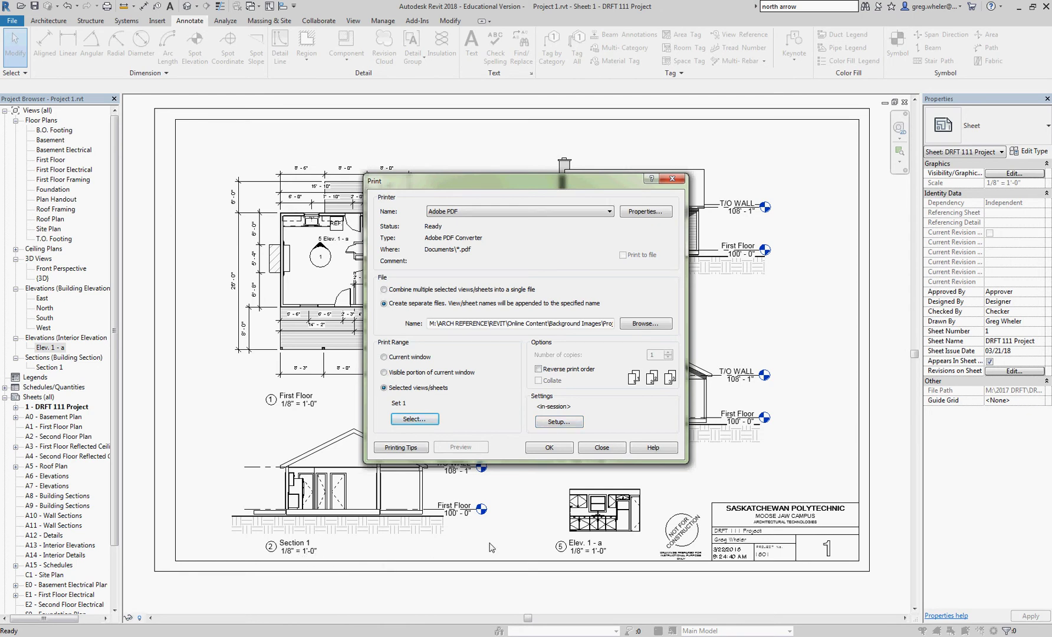
# - Set the paper size to 11 x 17 in the print setup
pyautogui.click(563, 423)
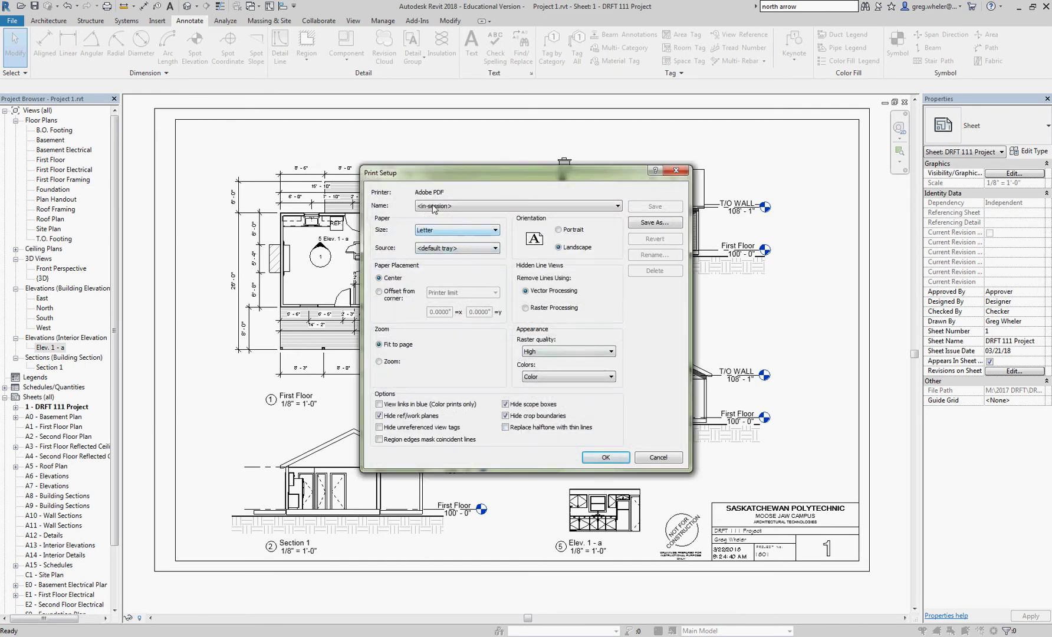
pyautogui.click(439, 231)
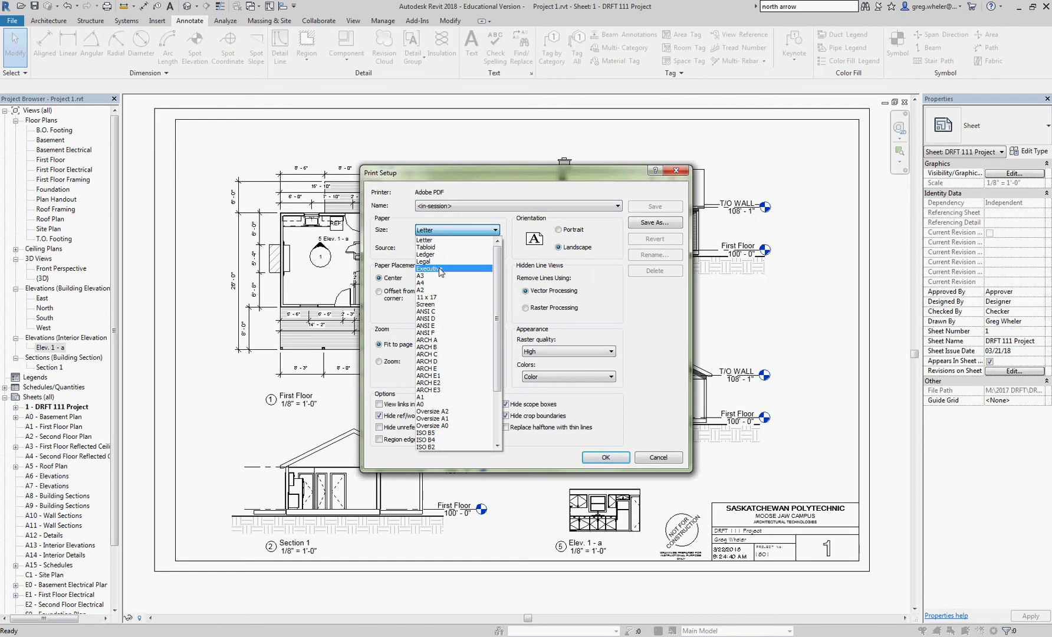
pyautogui.click(442, 297)
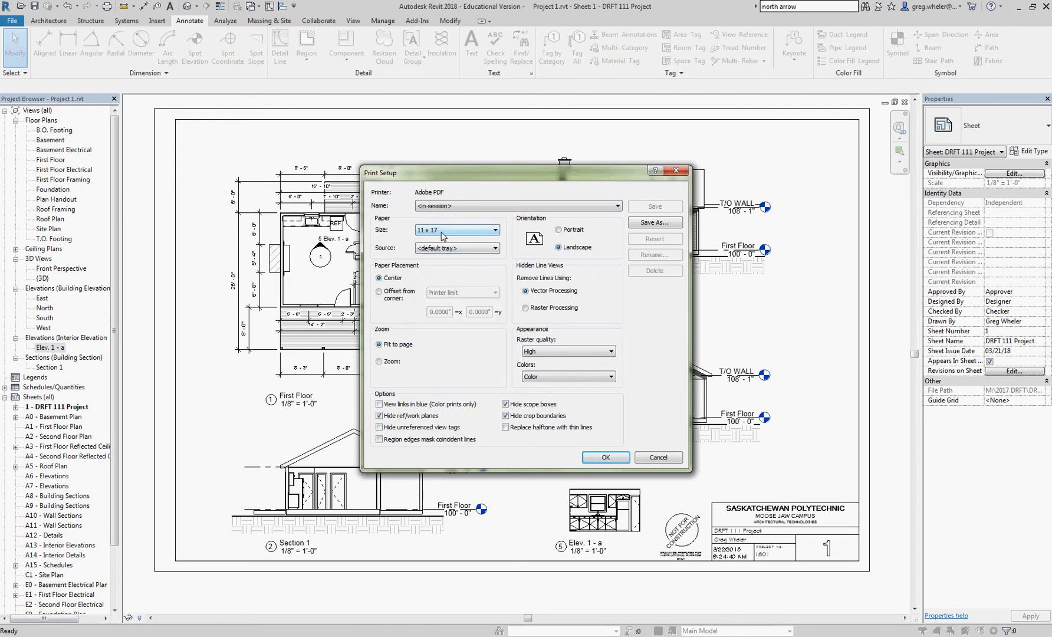
# - Set the print zoom to 100% of size and the paper placement to Center
pyautogui.click(379, 292)
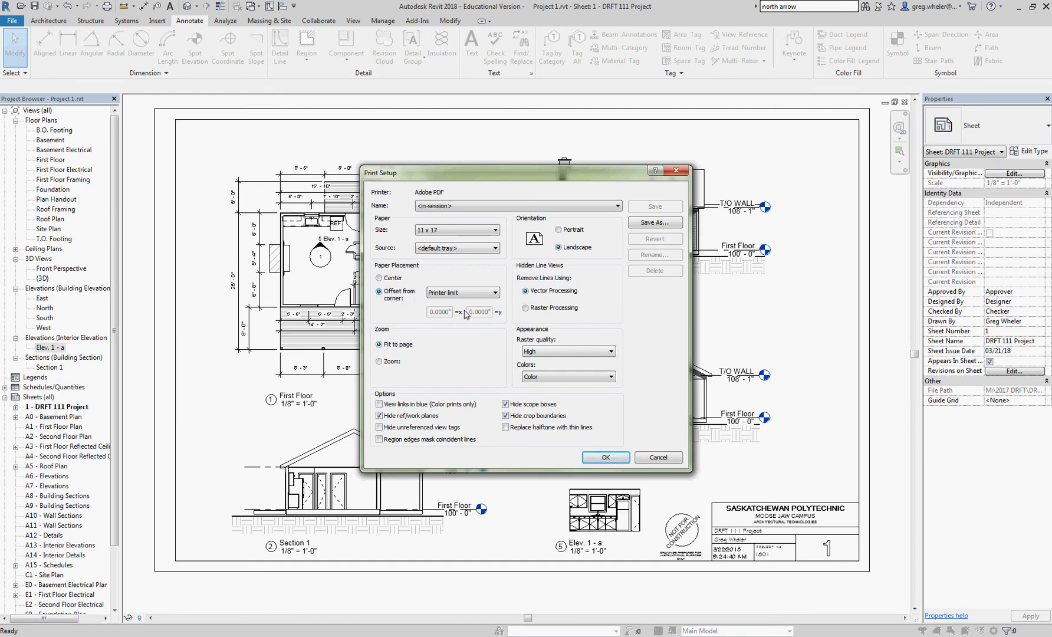
pyautogui.click(378, 278)
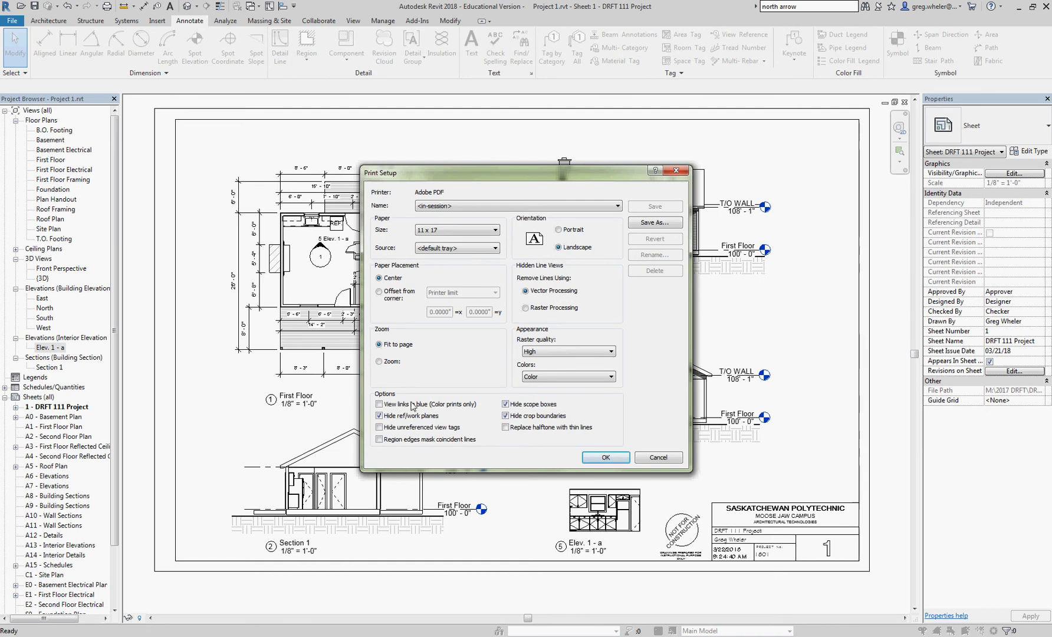
pyautogui.click(379, 362)
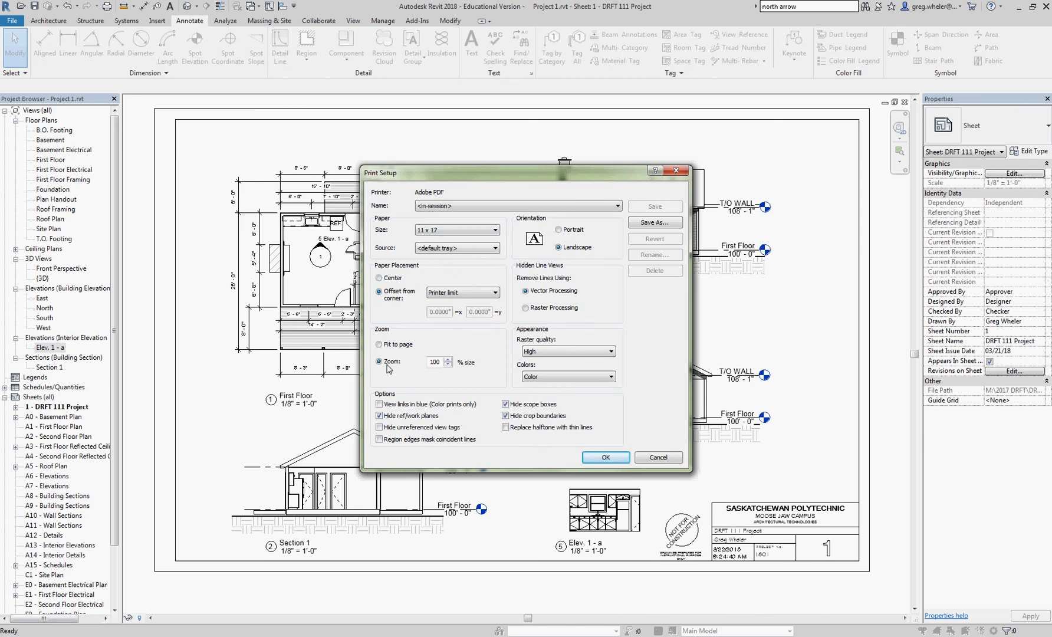
pyautogui.click(380, 278)
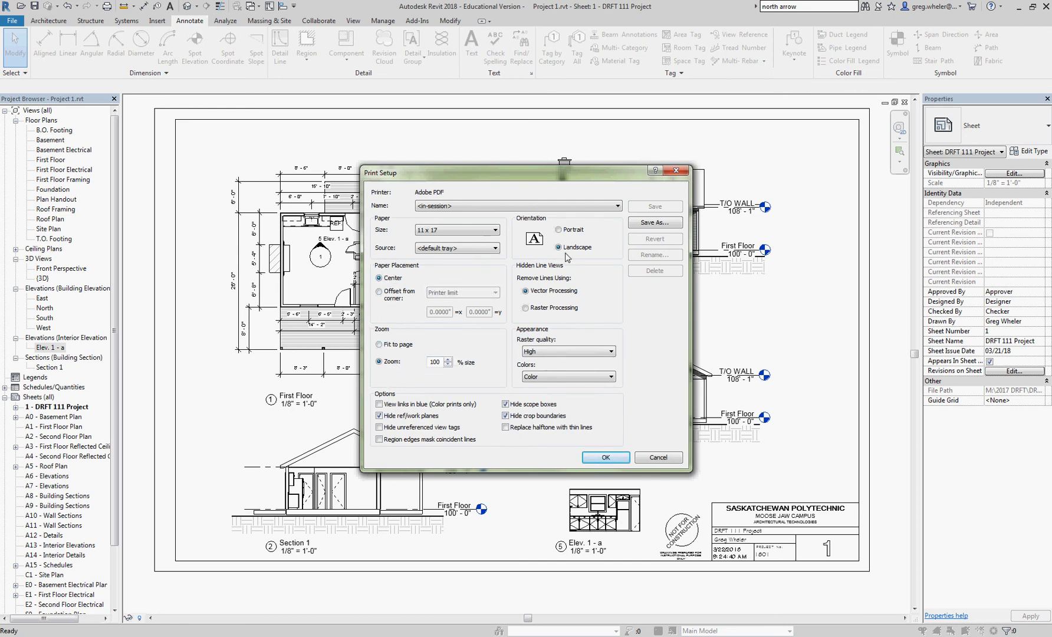
# - Accept the print setup and save it for future sessions under the suggested name
pyautogui.click(451, 230)
pyautogui.click(605, 457)
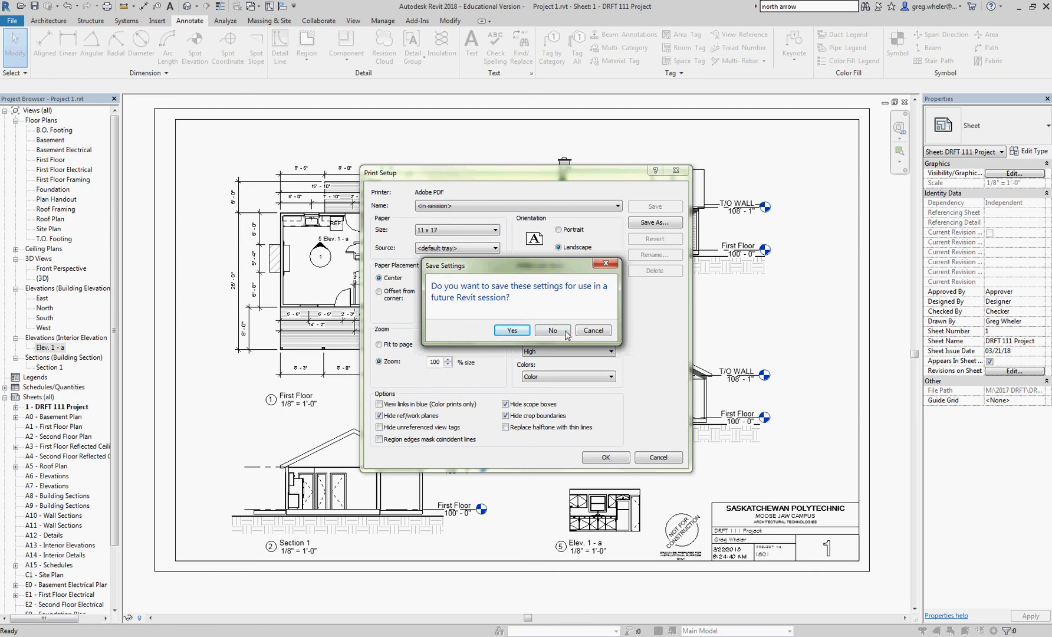
pyautogui.click(519, 332)
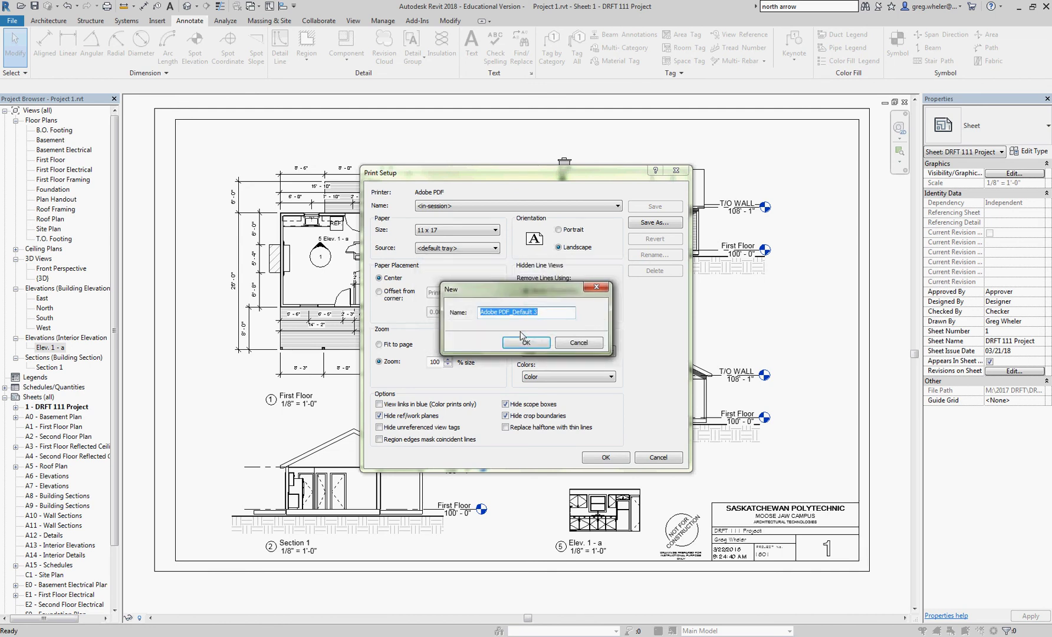
pyautogui.click(523, 341)
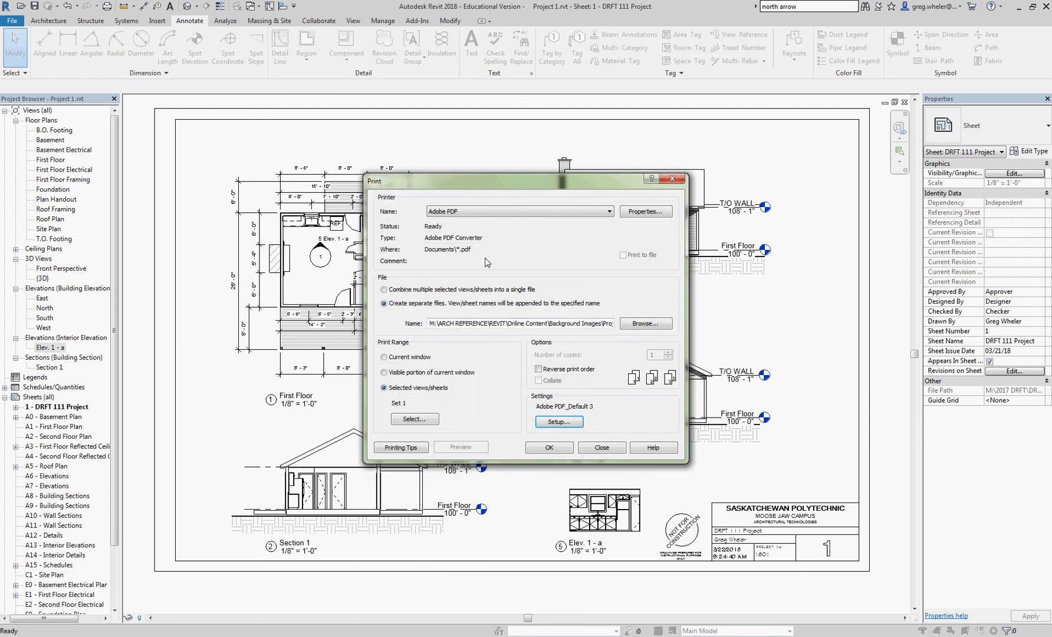